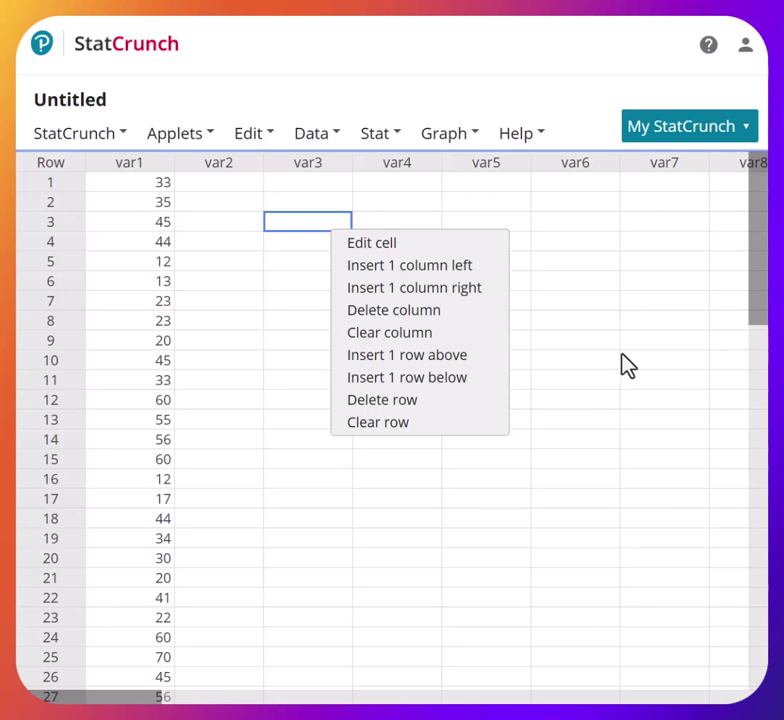
Step: Dismiss the cell options menu and stray selections, returning to the first var1 value
{"action": "left_click", "coordinate": [590, 366]}
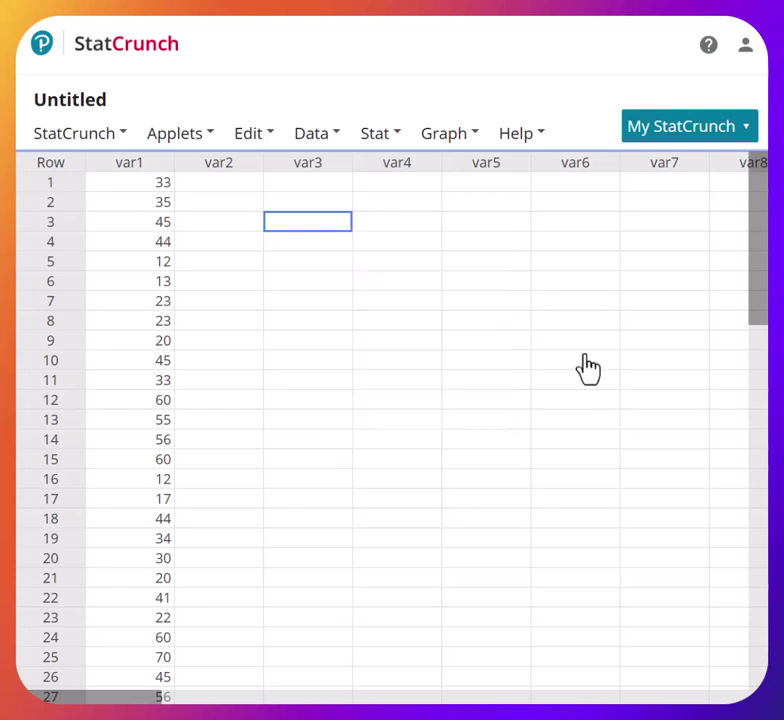
{"action": "left_click_drag", "start_coordinate": [434, 242], "coordinate": [437, 163]}
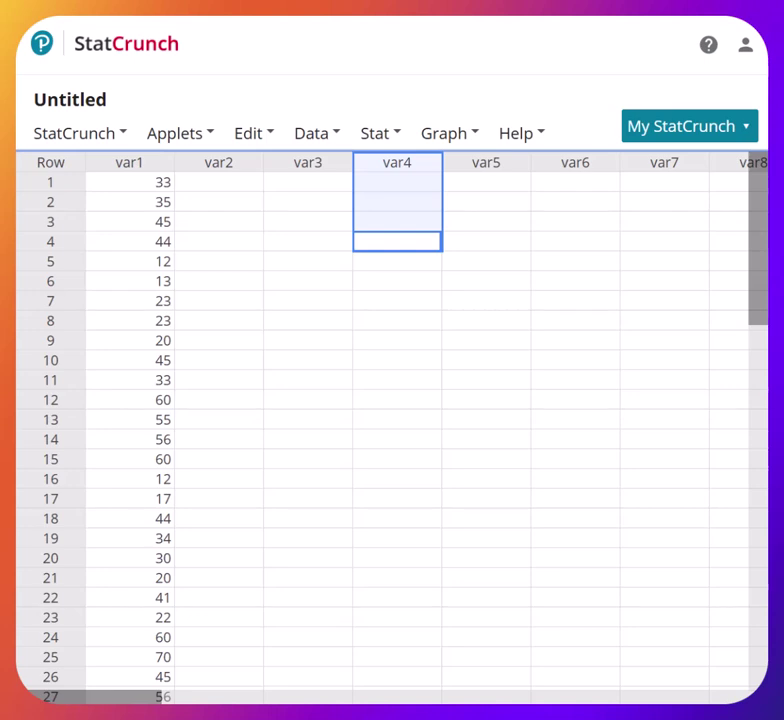
{"action": "left_click", "coordinate": [202, 133]}
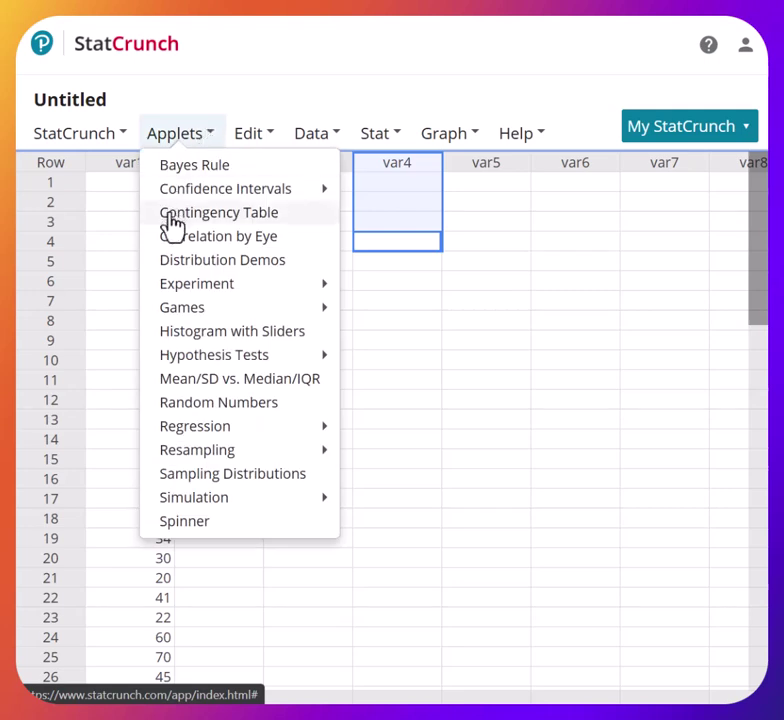
{"action": "left_click", "coordinate": [117, 189]}
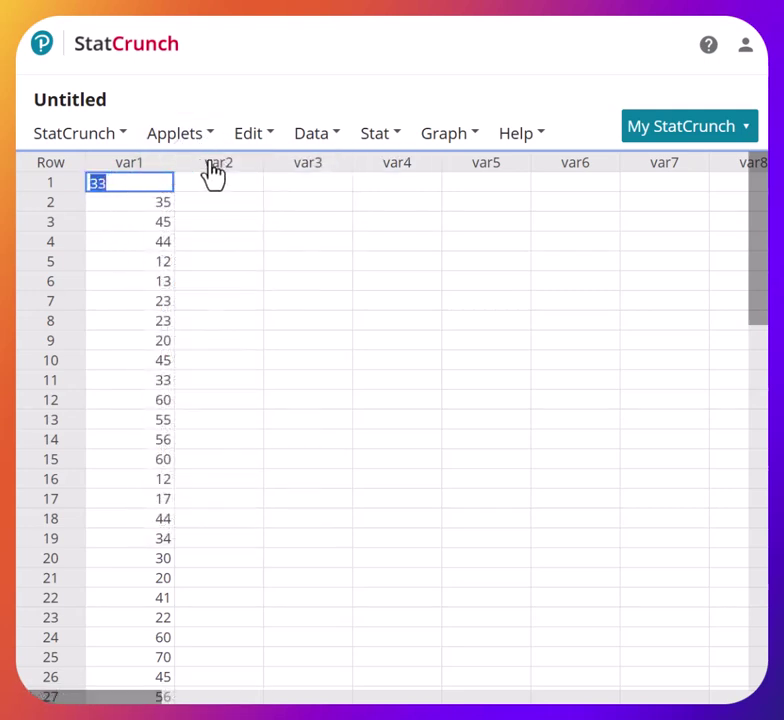
Step: Sort only var1, by var1 ascending, so it begins 12, 12, 12, 13, 17
{"action": "left_click", "coordinate": [303, 140]}
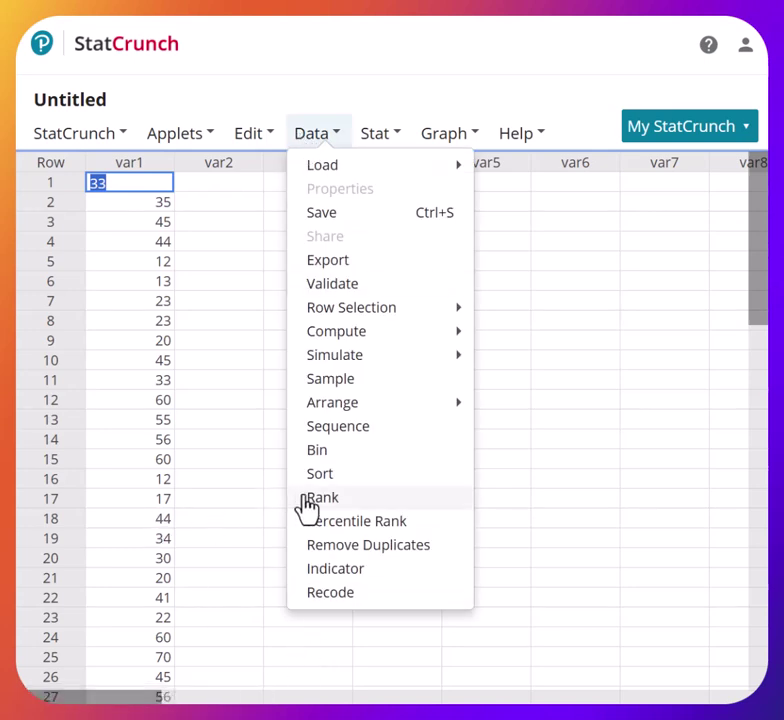
{"action": "left_click", "coordinate": [322, 478]}
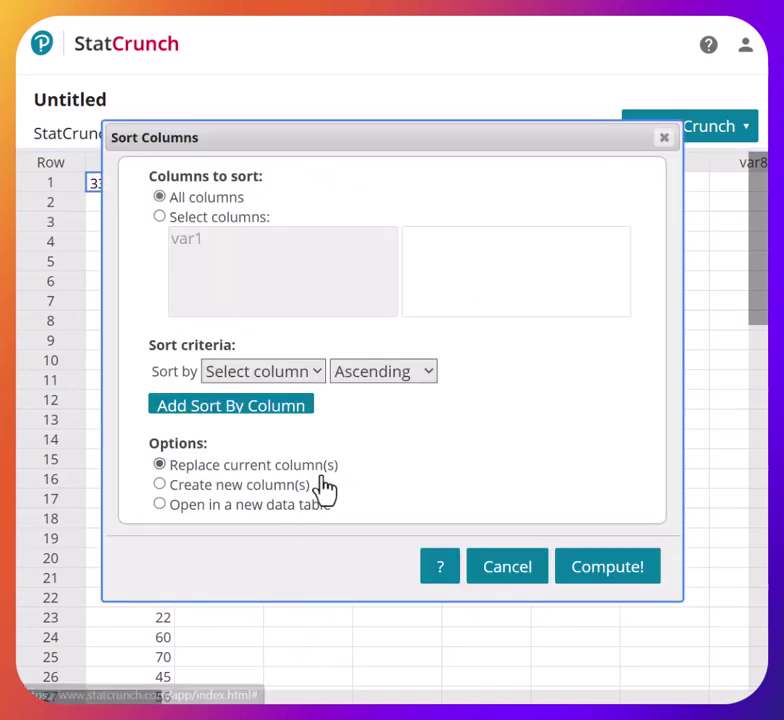
{"action": "left_click", "coordinate": [159, 216]}
{"action": "left_click", "coordinate": [187, 242]}
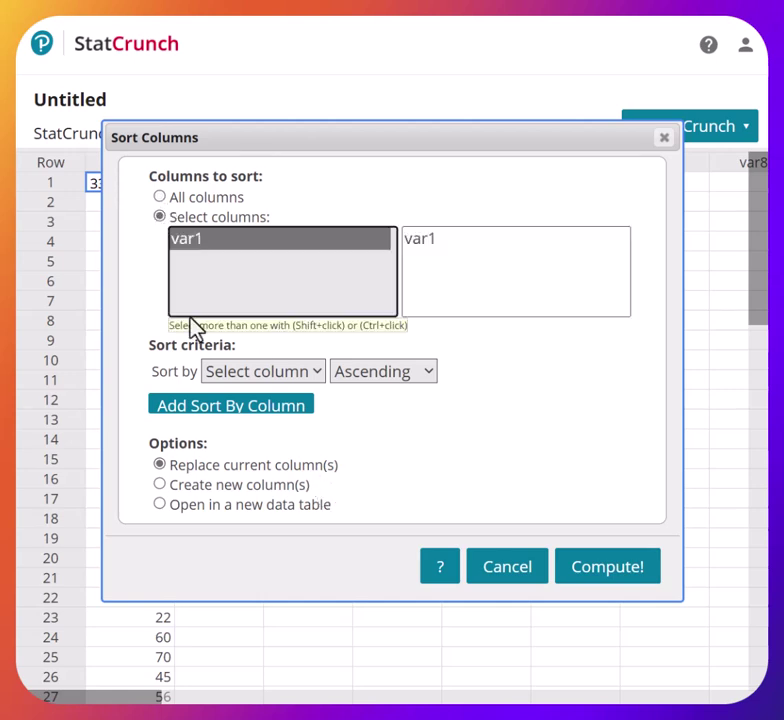
{"action": "left_click", "coordinate": [240, 372]}
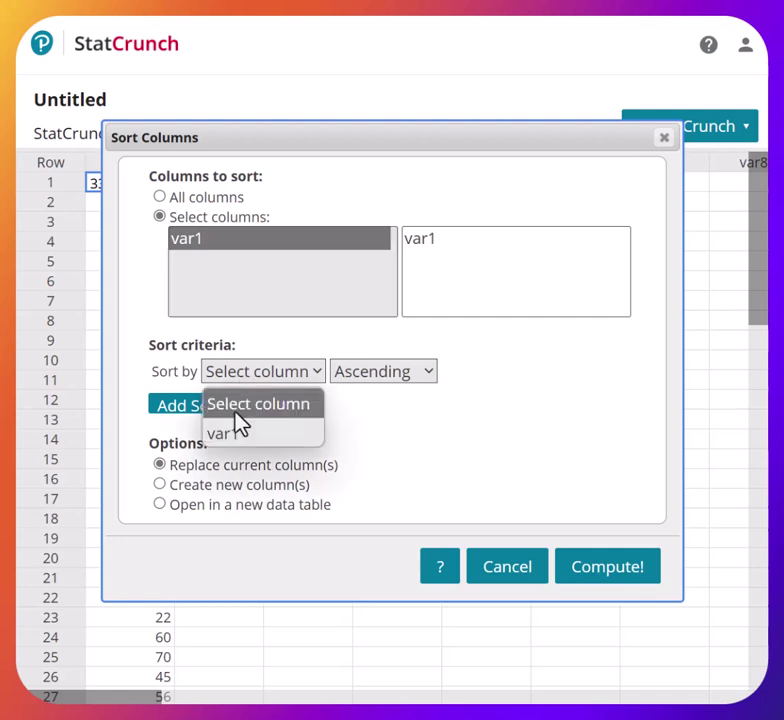
{"action": "left_click", "coordinate": [236, 436]}
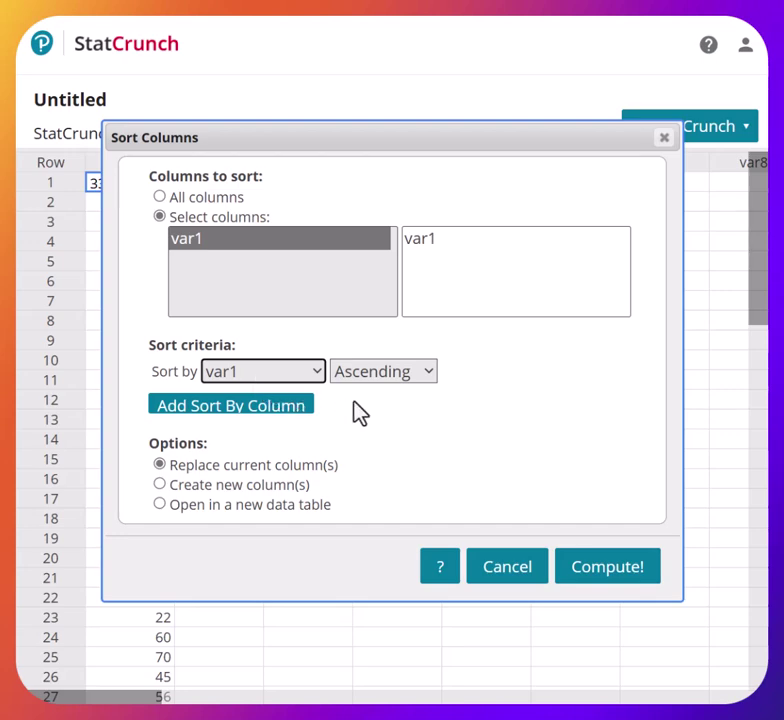
{"action": "left_click", "coordinate": [590, 583]}
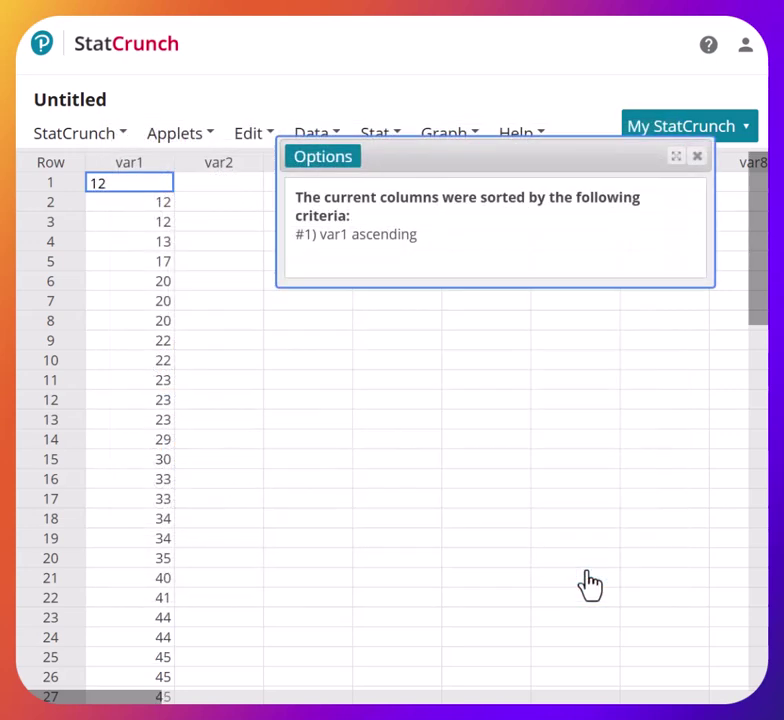
{"action": "left_click", "coordinate": [697, 157]}
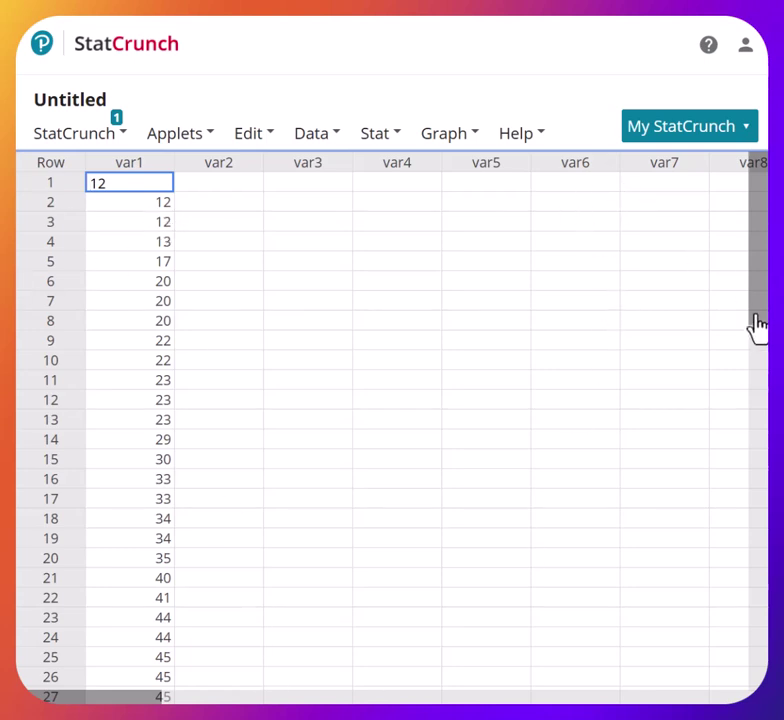
{"action": "scroll", "coordinate": [757, 345], "scroll_direction": "down", "scroll_amount": 3}
{"action": "left_click_drag", "start_coordinate": [757, 420], "coordinate": [748, 295]}
Step: Start a Stat > Tables > Frequency table with var1 selected
{"action": "left_click", "coordinate": [380, 141]}
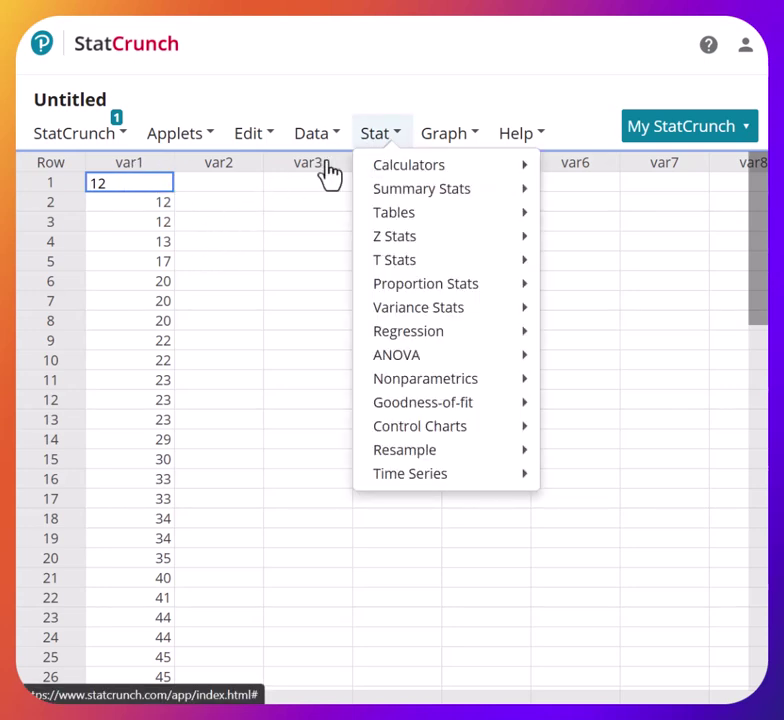
{"action": "left_click", "coordinate": [336, 141]}
{"action": "left_click", "coordinate": [373, 146]}
{"action": "mouse_move", "coordinate": [399, 219]}
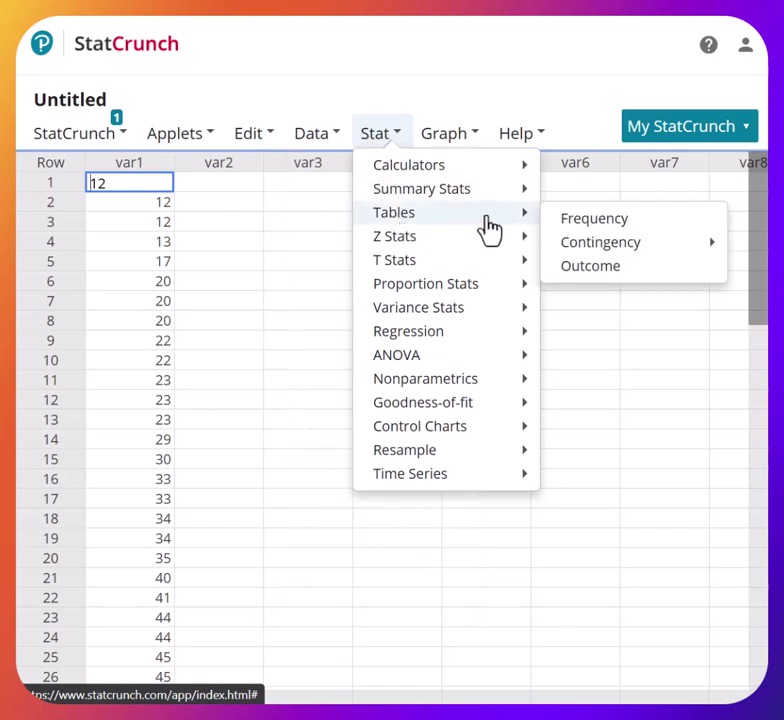
{"action": "left_click", "coordinate": [575, 228]}
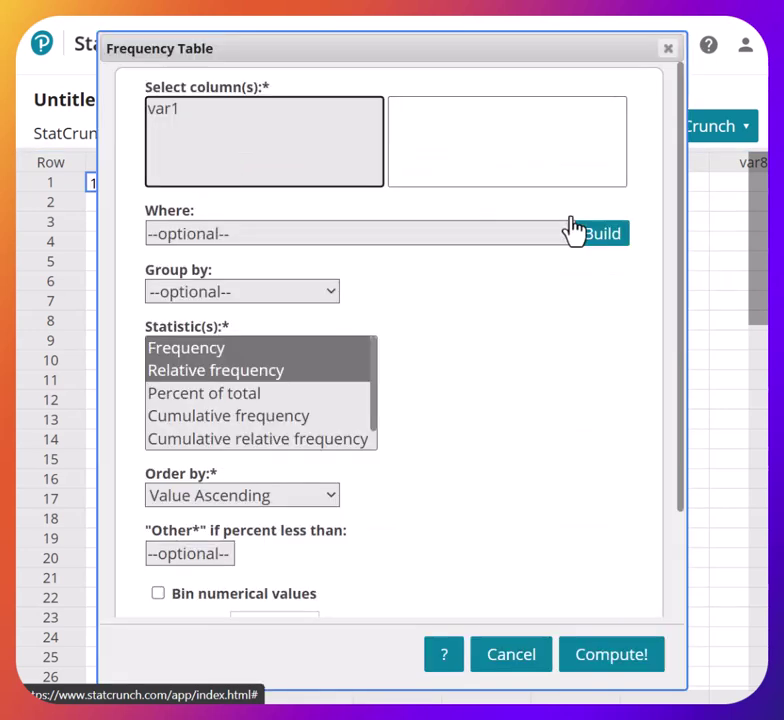
{"action": "left_click", "coordinate": [167, 115]}
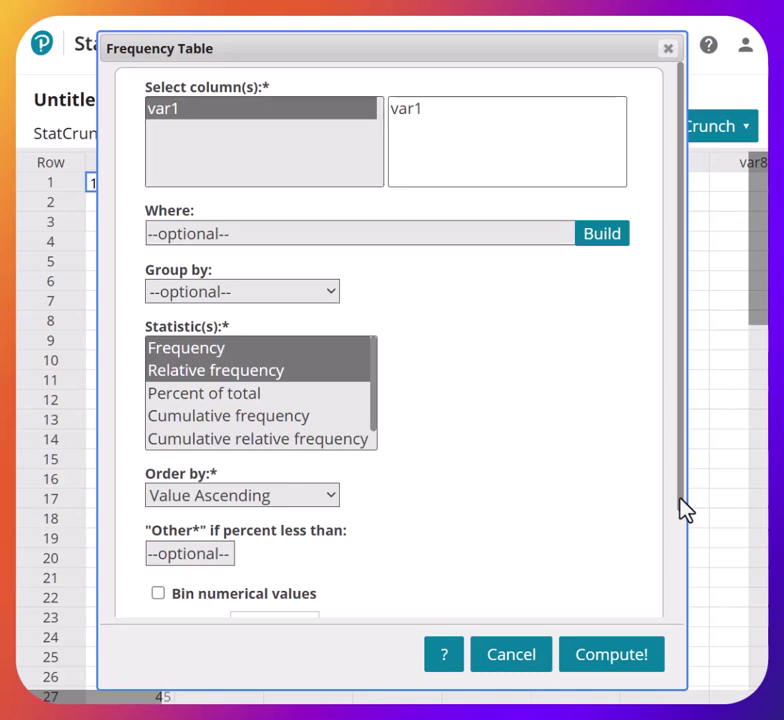
Step: Bin numerical values starting at 12 with width 12 and compute the table
{"action": "left_click_drag", "start_coordinate": [684, 509], "coordinate": [684, 577]}
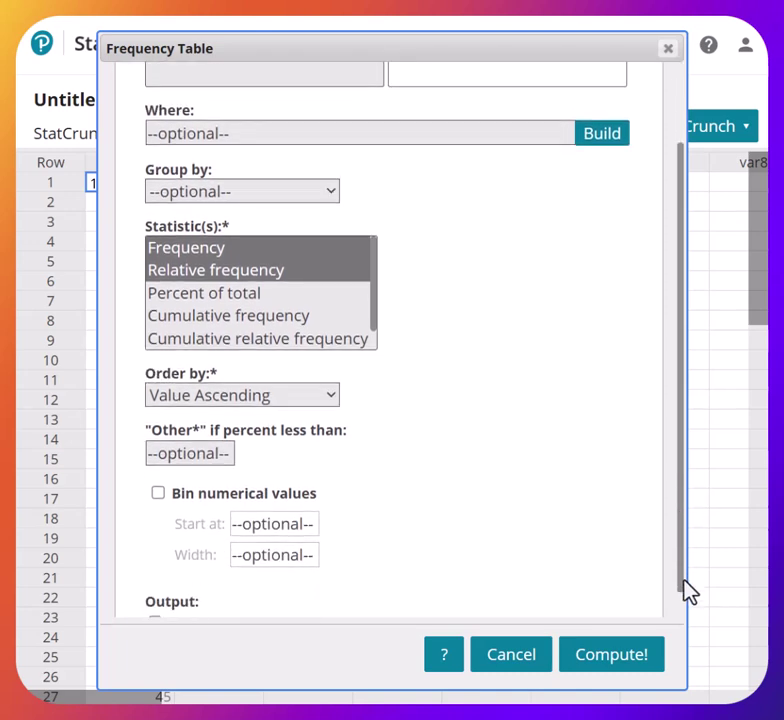
{"action": "left_click", "coordinate": [158, 495]}
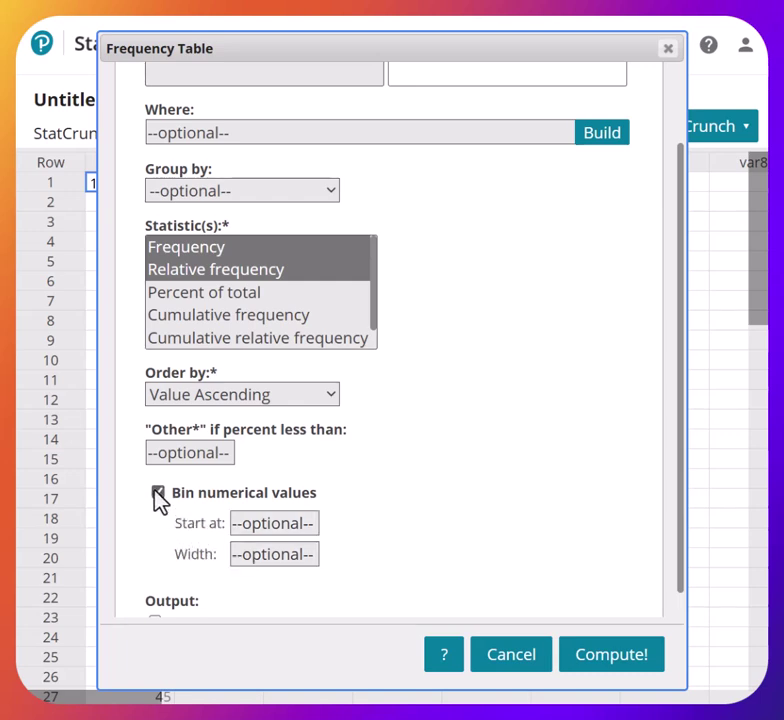
{"action": "left_click", "coordinate": [263, 525]}
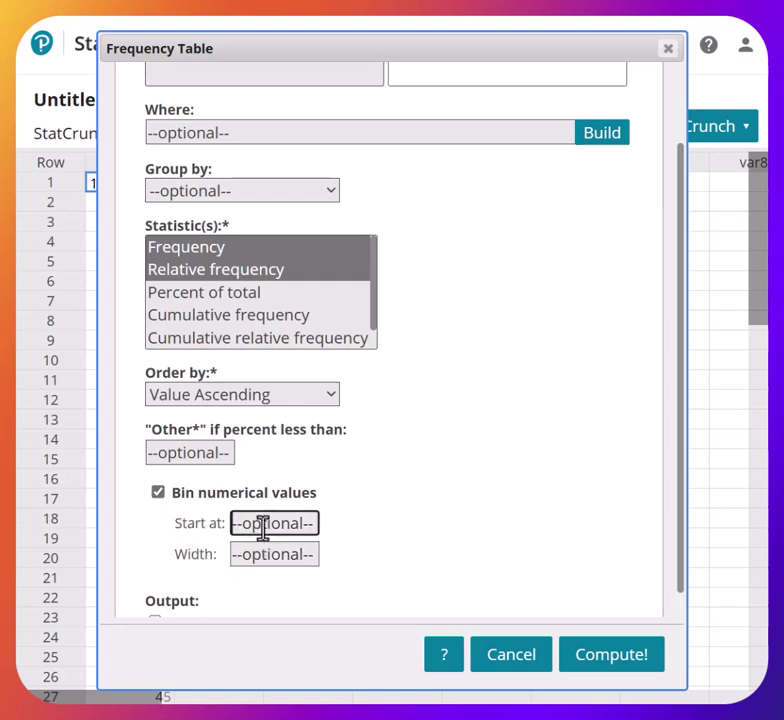
{"action": "type", "text": "12"}
{"action": "left_click", "coordinate": [248, 550]}
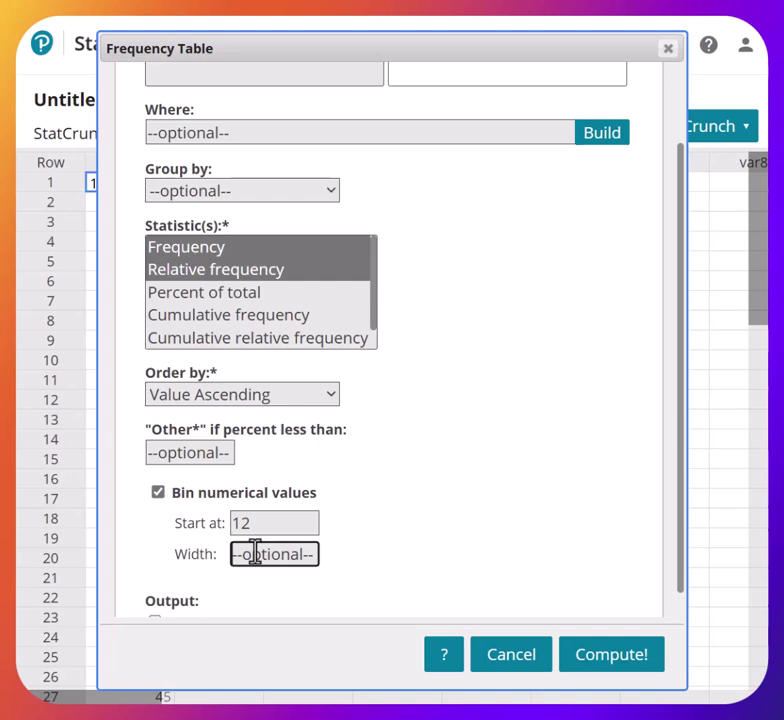
{"action": "type", "text": "12"}
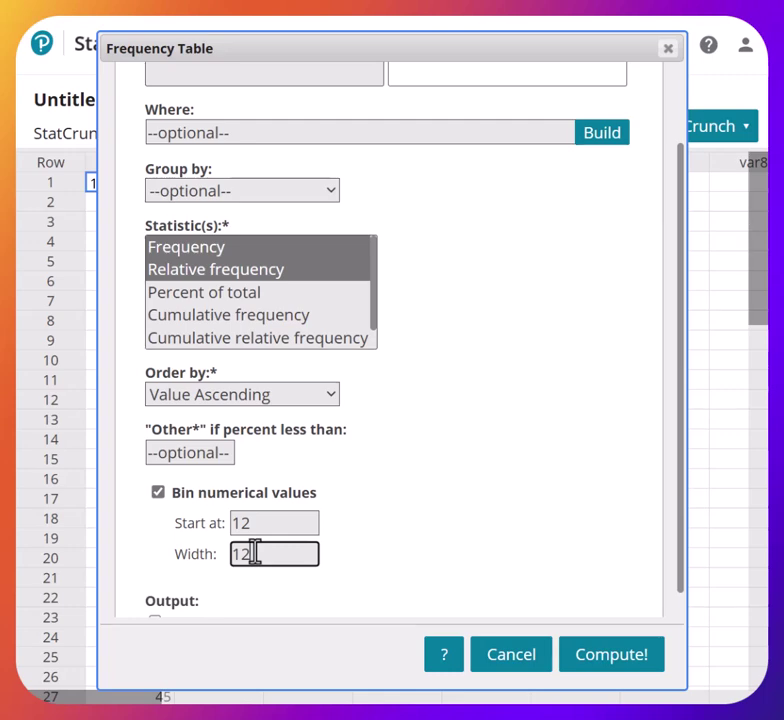
{"action": "left_click", "coordinate": [610, 655]}
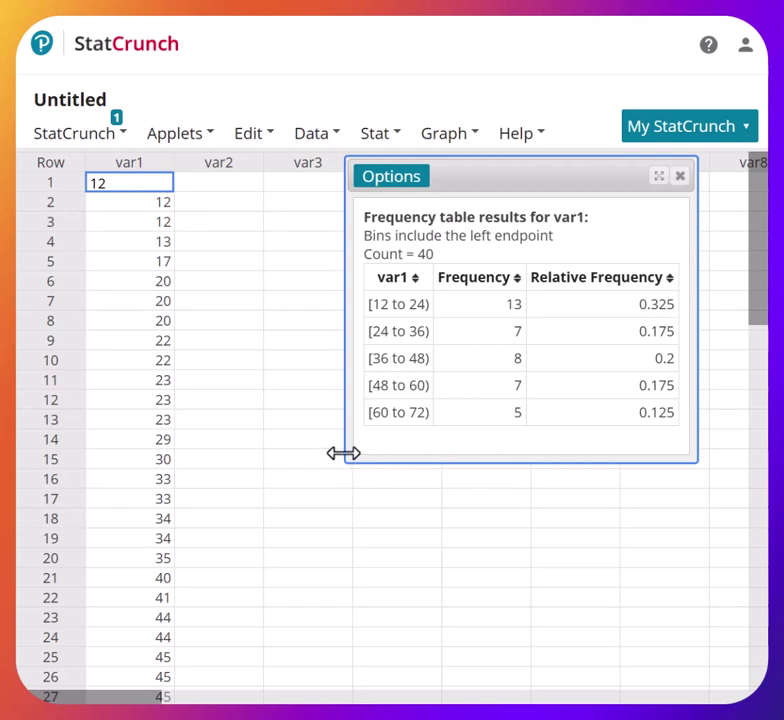
Step: Drag the results window's left edge leftward to widen the var1 frequency table
{"action": "left_click_drag", "start_coordinate": [343, 453], "coordinate": [273, 446]}
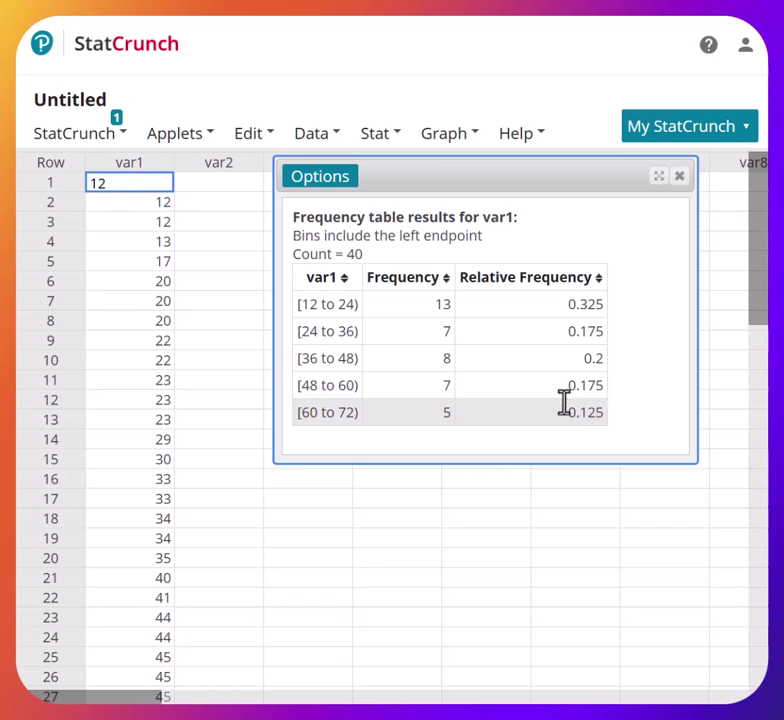
Step: Copy the var1 frequency table heading and rows to the clipboard
{"action": "left_click", "coordinate": [320, 186]}
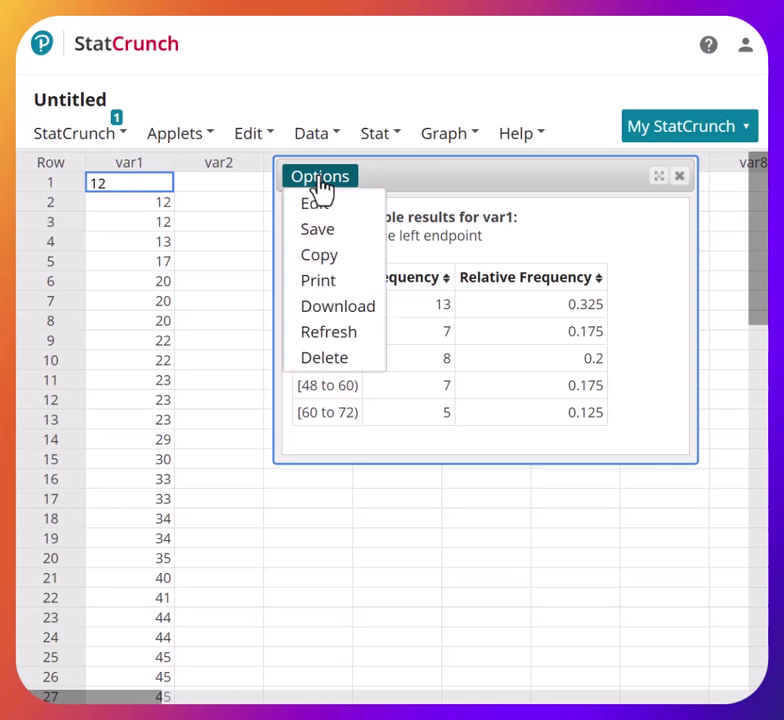
{"action": "left_click", "coordinate": [322, 256]}
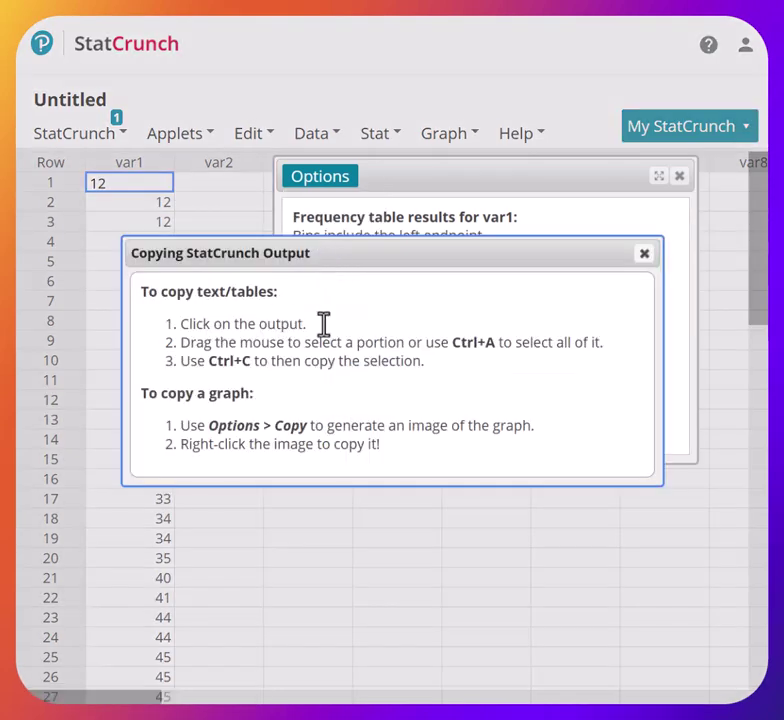
{"action": "left_click", "coordinate": [645, 256]}
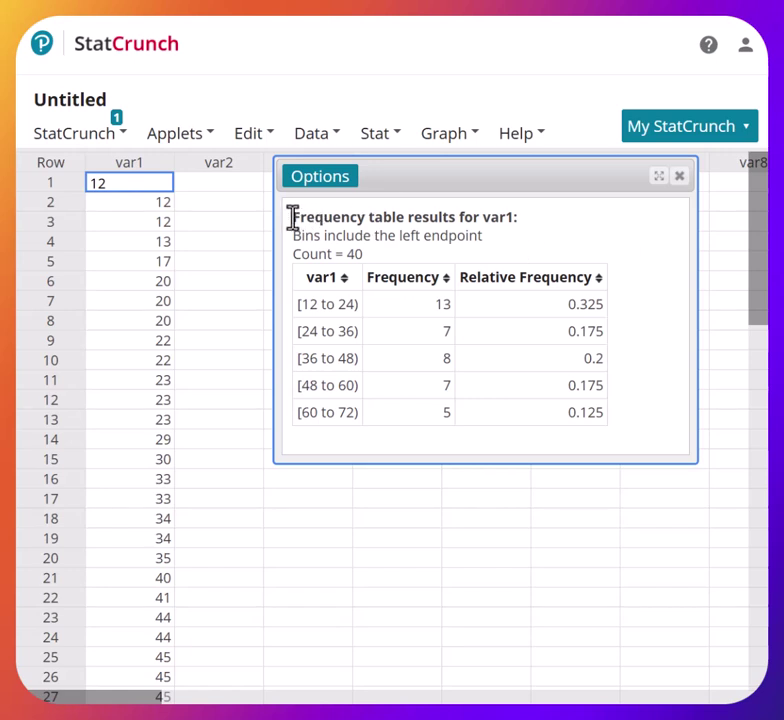
{"action": "left_click_drag", "start_coordinate": [292, 217], "coordinate": [631, 420]}
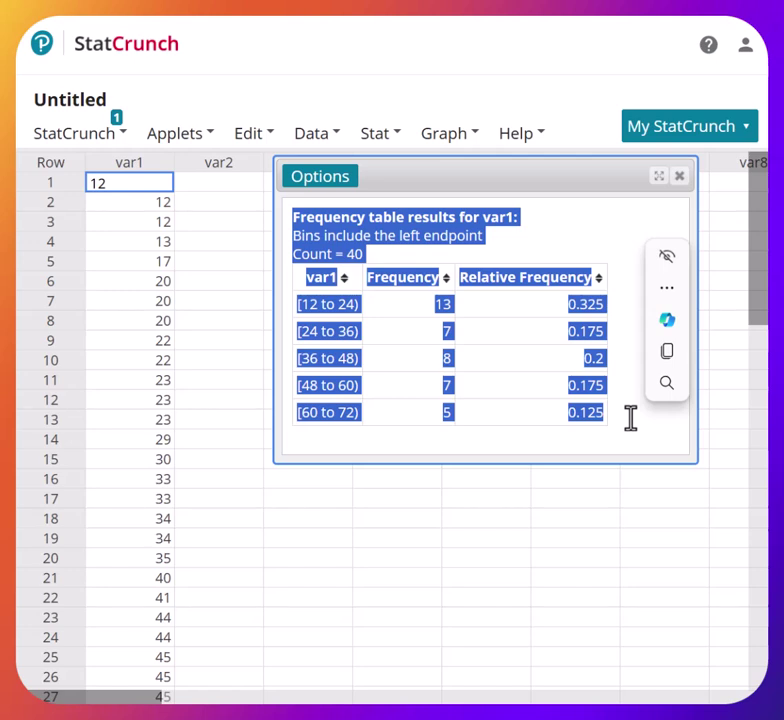
{"action": "key", "text": "ctrl+c"}
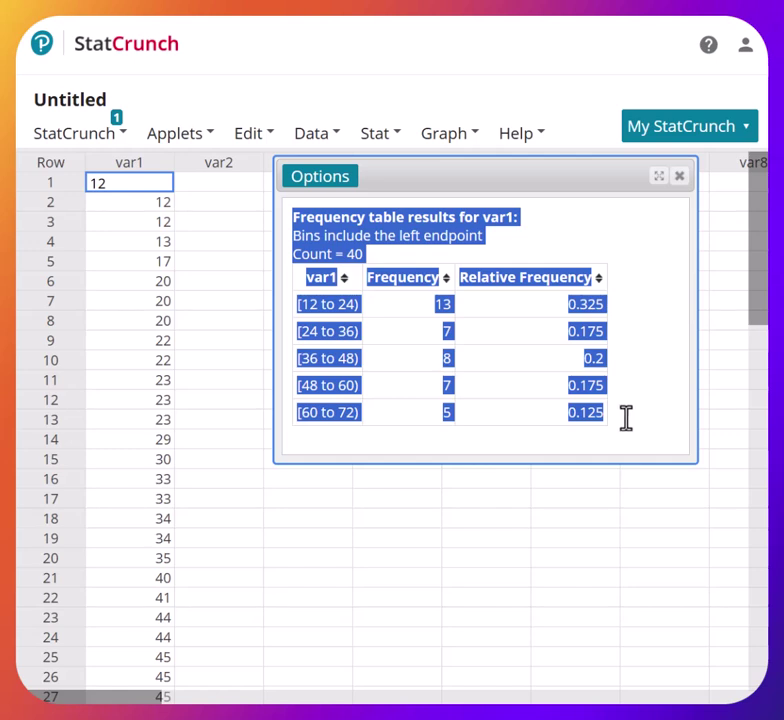
{"action": "left_click", "coordinate": [421, 545]}
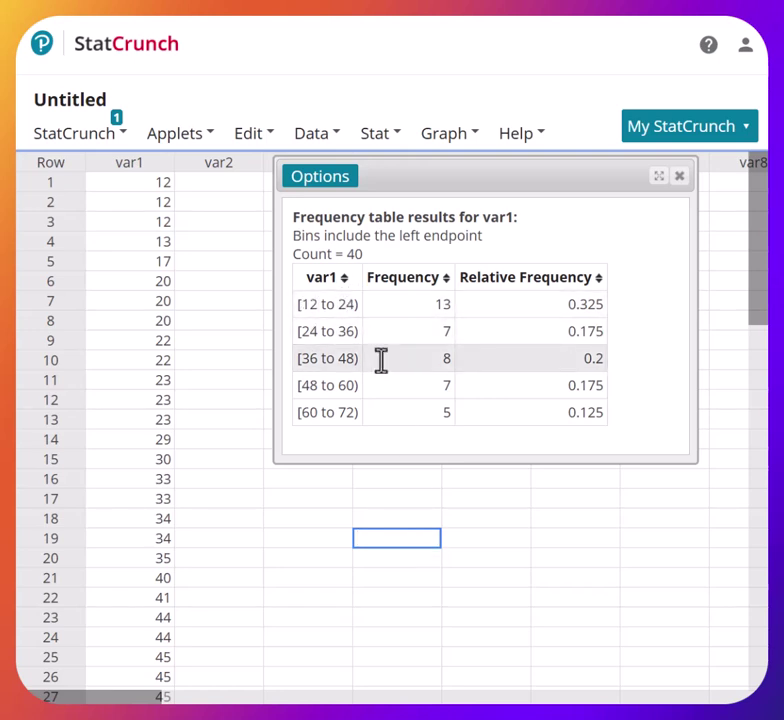
Step: Close the frequency table results window
{"action": "left_click", "coordinate": [354, 305]}
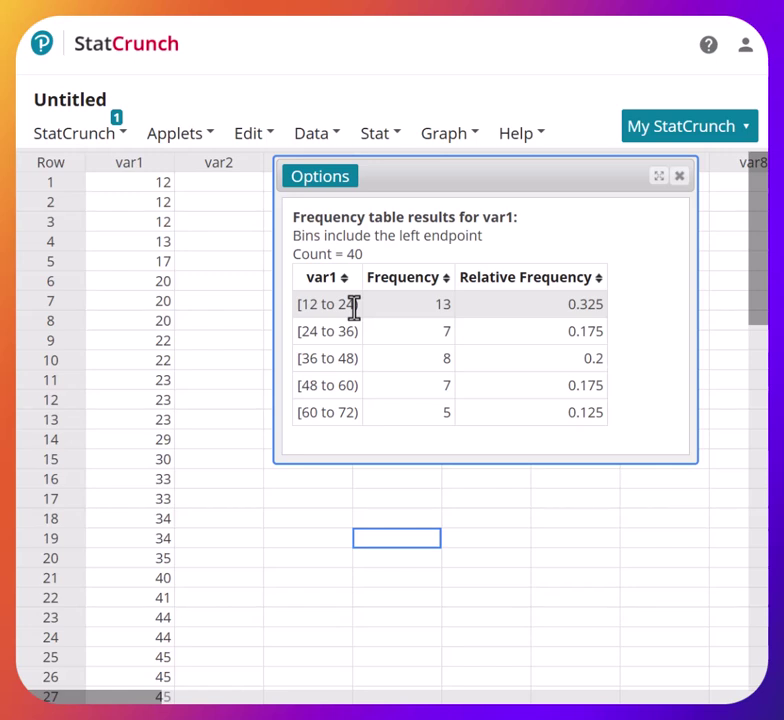
{"action": "left_click", "coordinate": [354, 305]}
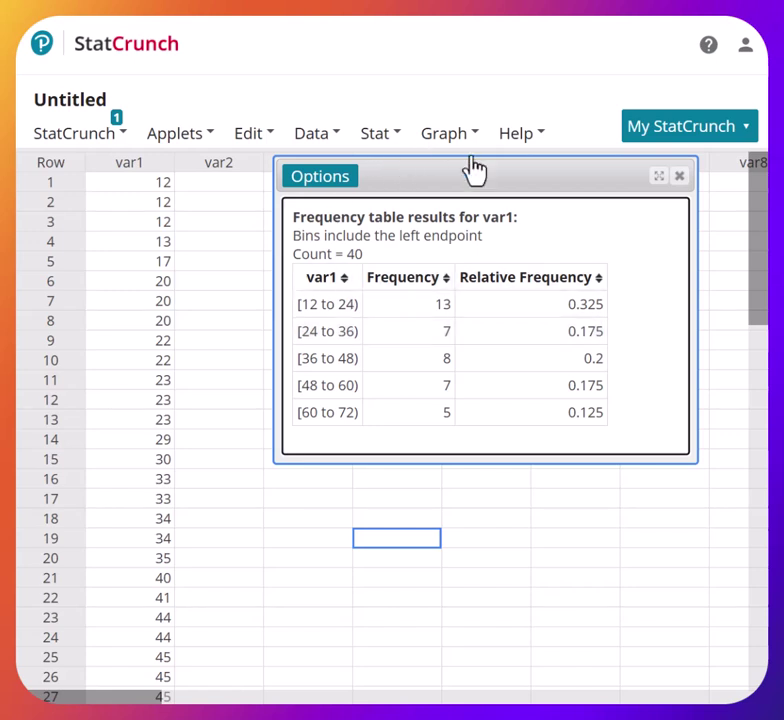
{"action": "left_click", "coordinate": [679, 178]}
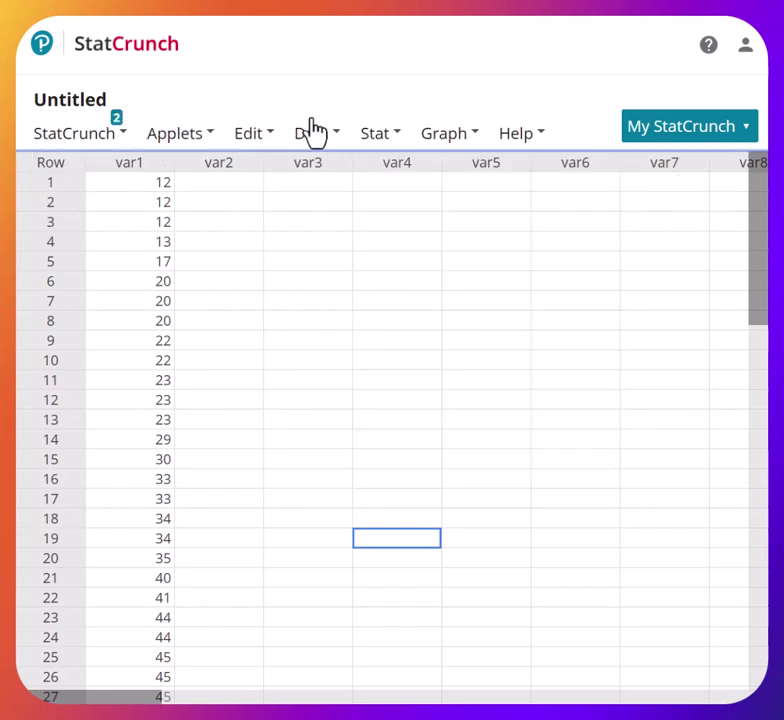
Step: Launch the Histogram with Sliders applet for column var1
{"action": "left_click", "coordinate": [196, 133]}
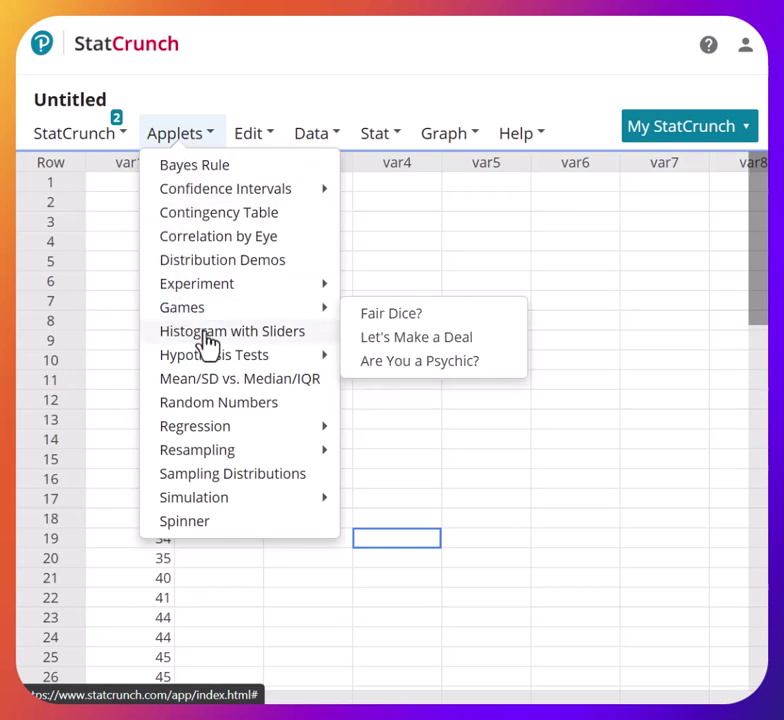
{"action": "left_click", "coordinate": [209, 338]}
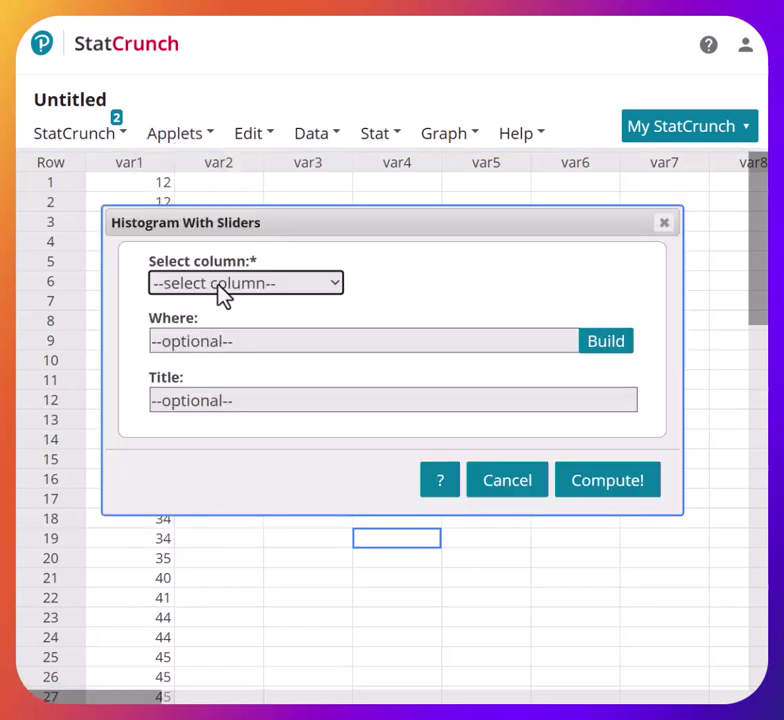
{"action": "left_click", "coordinate": [222, 292]}
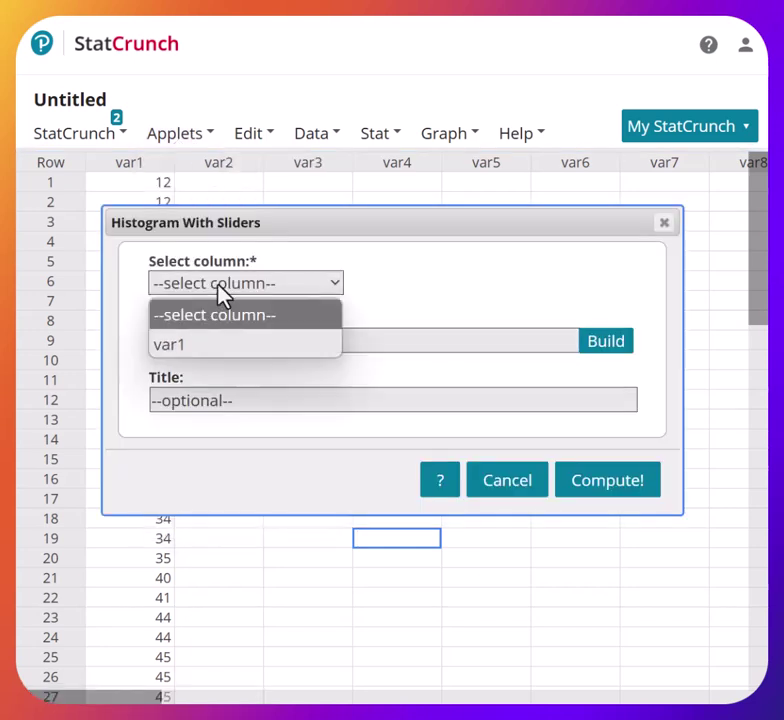
{"action": "left_click", "coordinate": [212, 362]}
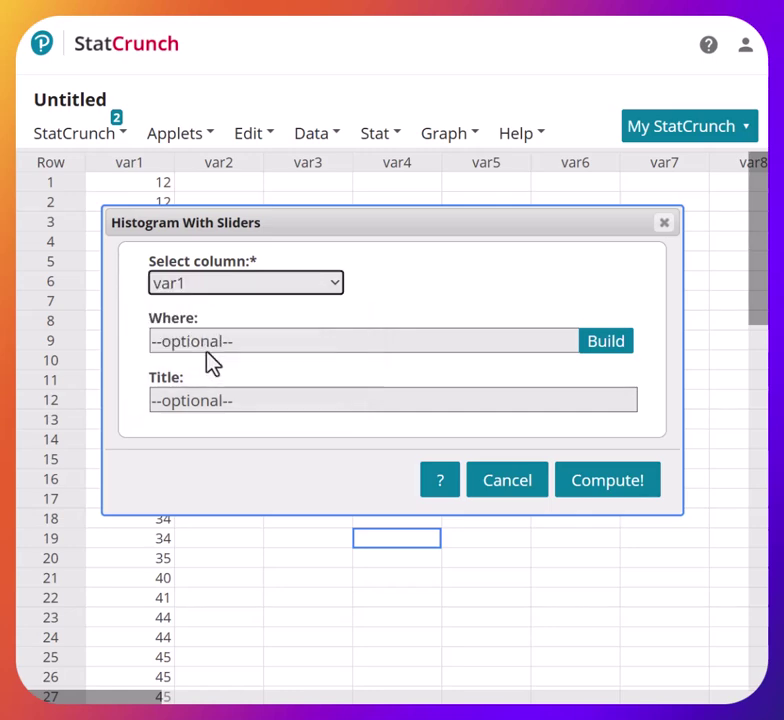
{"action": "left_click", "coordinate": [607, 494]}
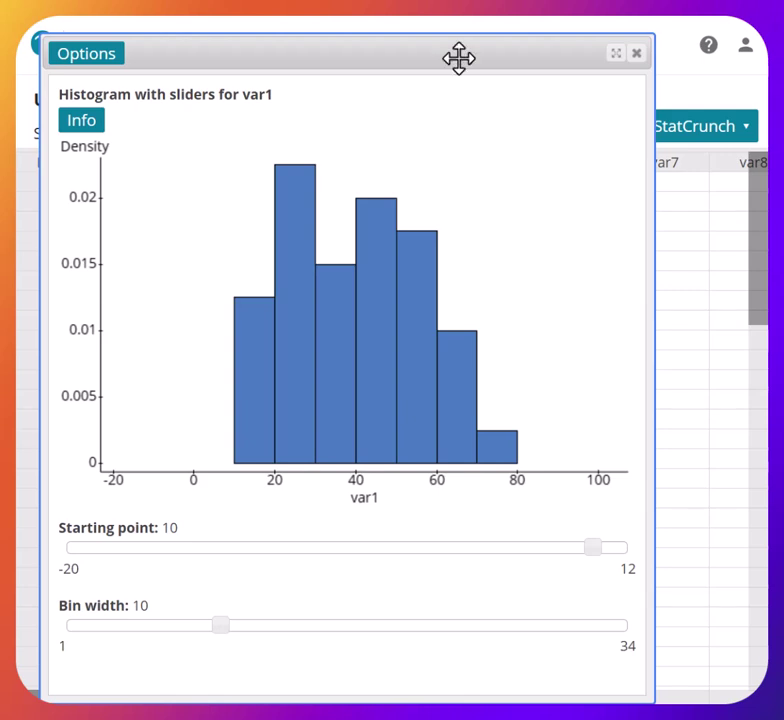
Step: Set the histogram sliders to starting point 12 and bin width 12, then check bar values
{"action": "left_click_drag", "start_coordinate": [459, 58], "coordinate": [535, 30]}
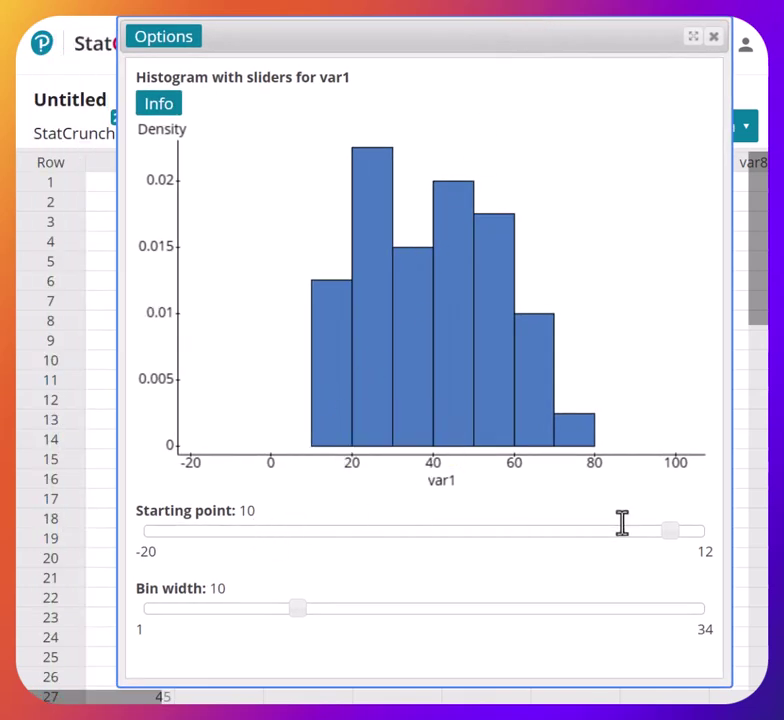
{"action": "left_click_drag", "start_coordinate": [675, 539], "coordinate": [708, 543]}
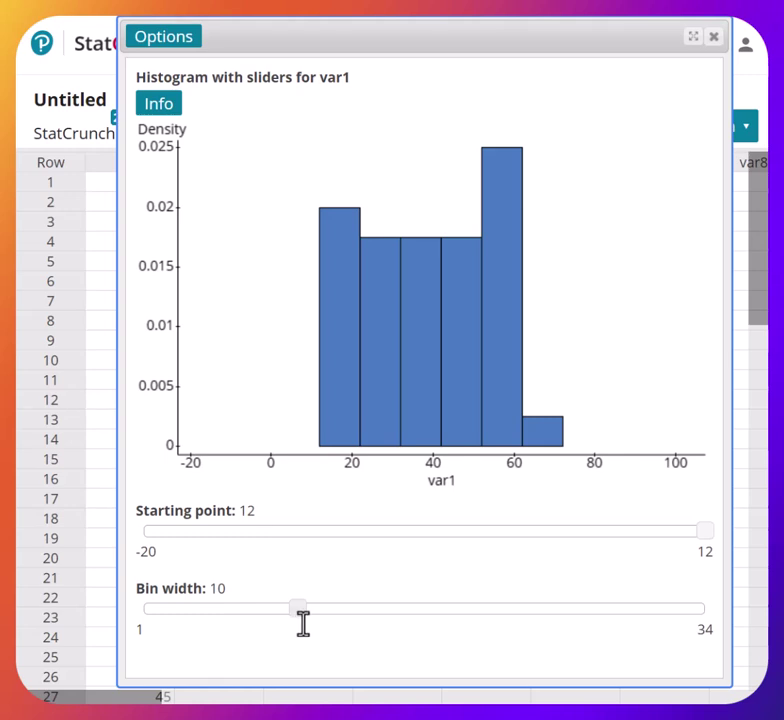
{"action": "left_click_drag", "start_coordinate": [303, 604], "coordinate": [329, 606]}
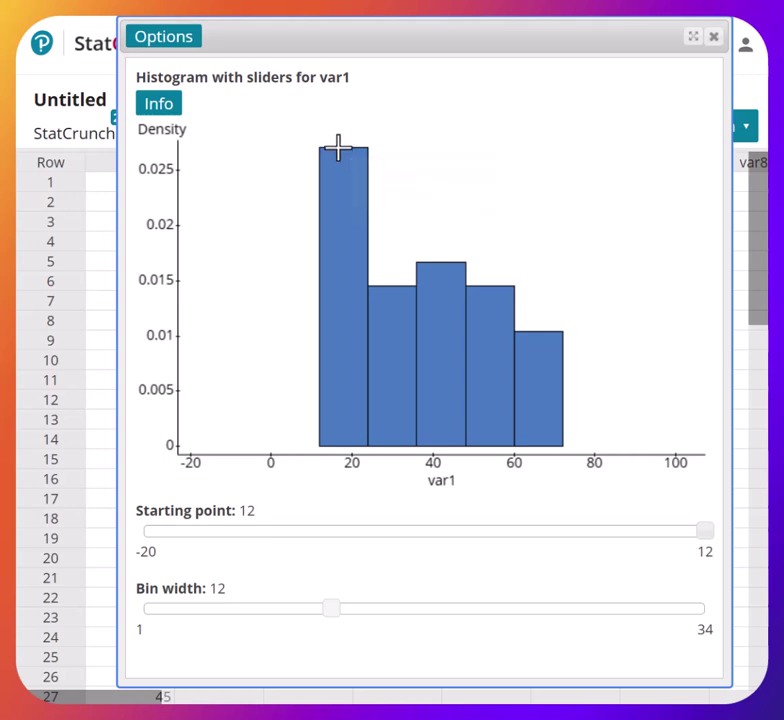
{"action": "mouse_move", "coordinate": [338, 147]}
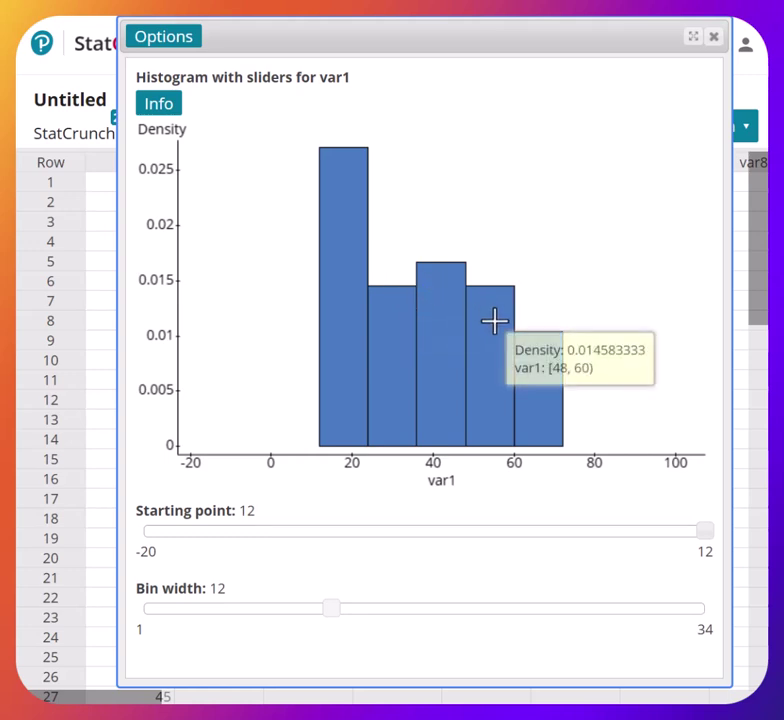
{"action": "mouse_move", "coordinate": [548, 353]}
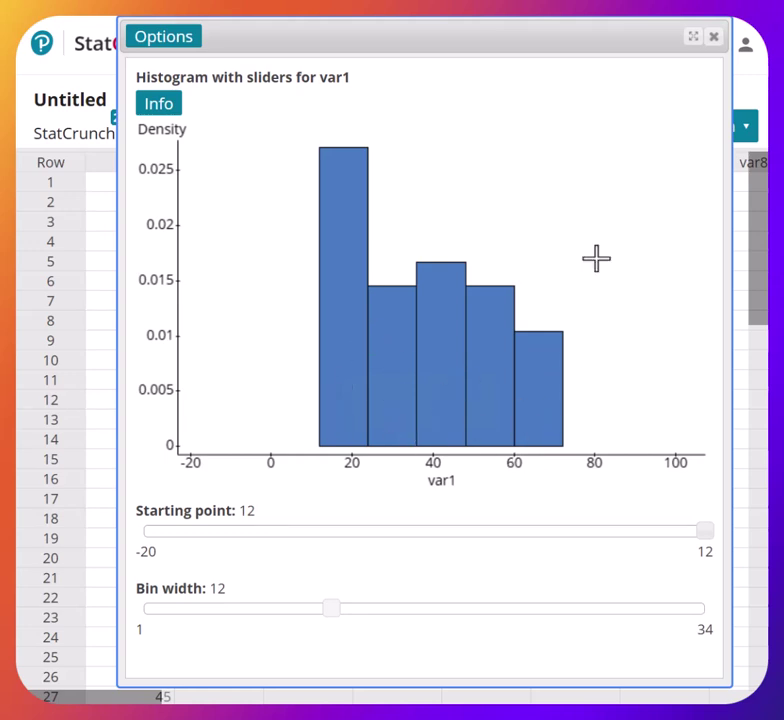
Step: Close the histogram and re-sort var1 ascending by var1, dismissing the confirmation
{"action": "left_click", "coordinate": [714, 39]}
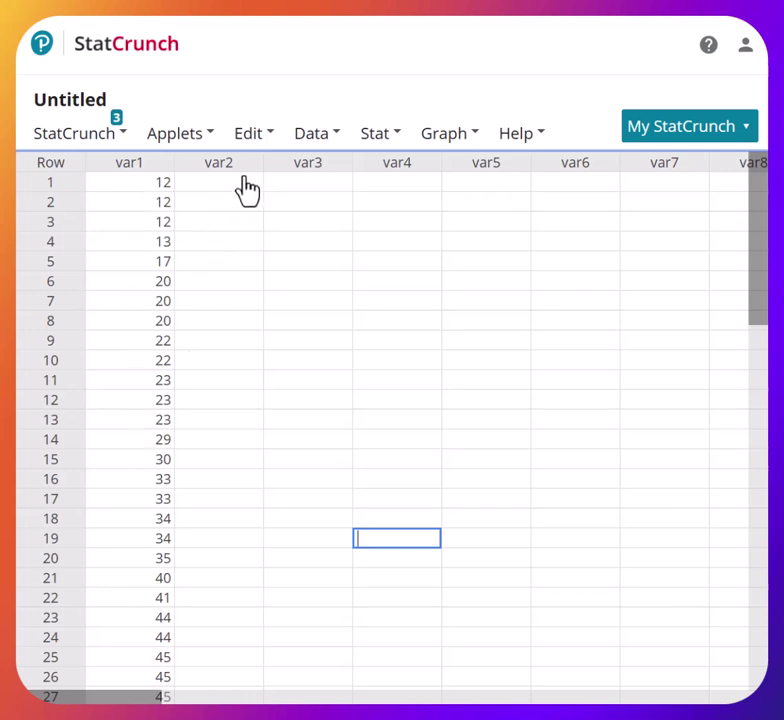
{"action": "left_click", "coordinate": [313, 143]}
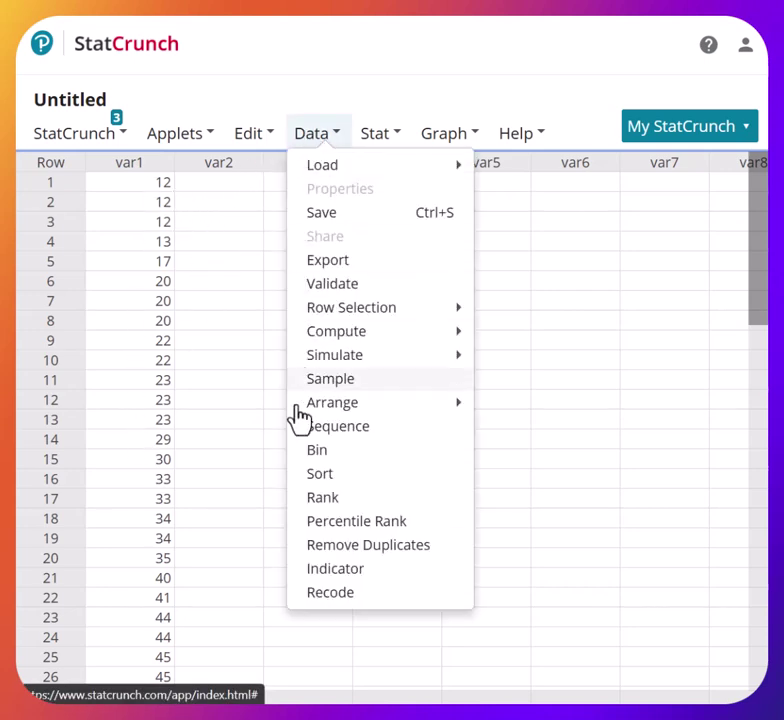
{"action": "left_click", "coordinate": [313, 474]}
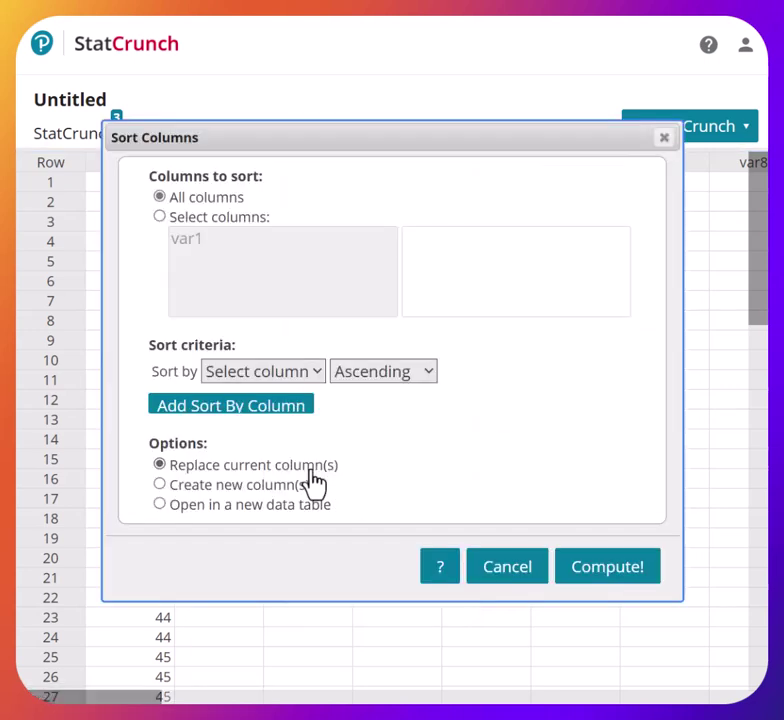
{"action": "left_click", "coordinate": [160, 217]}
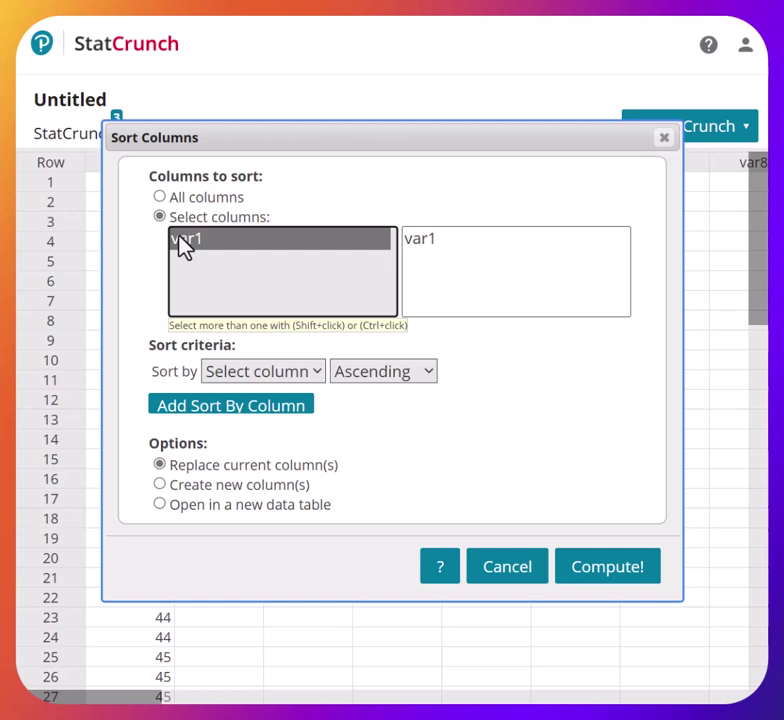
{"action": "left_click", "coordinate": [220, 378]}
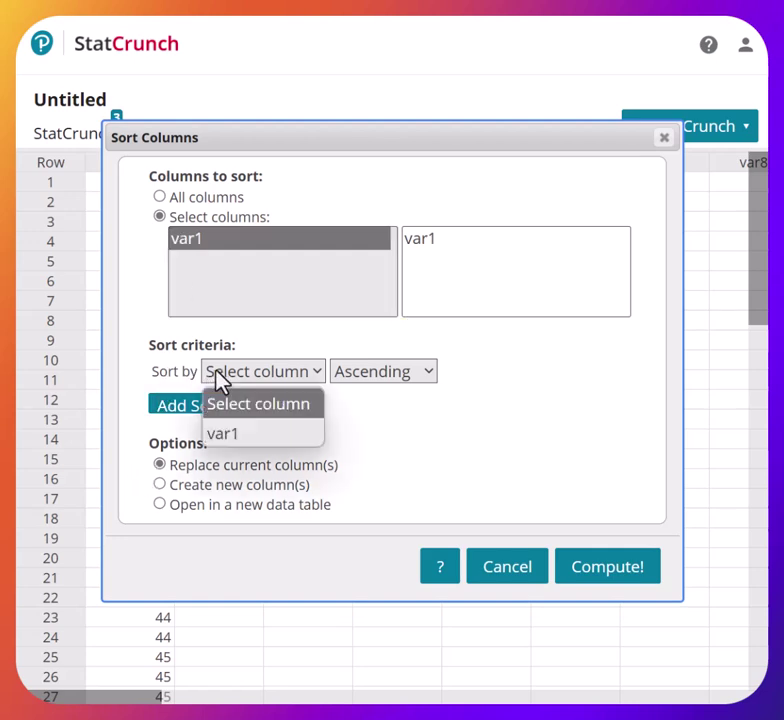
{"action": "left_click", "coordinate": [220, 378]}
{"action": "left_click", "coordinate": [220, 378]}
{"action": "left_click", "coordinate": [219, 434]}
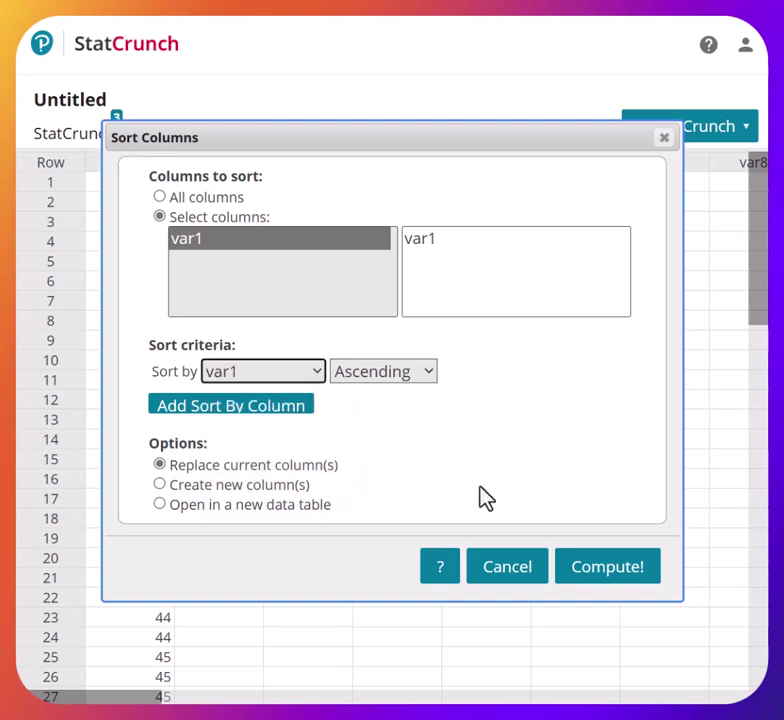
{"action": "left_click", "coordinate": [607, 572]}
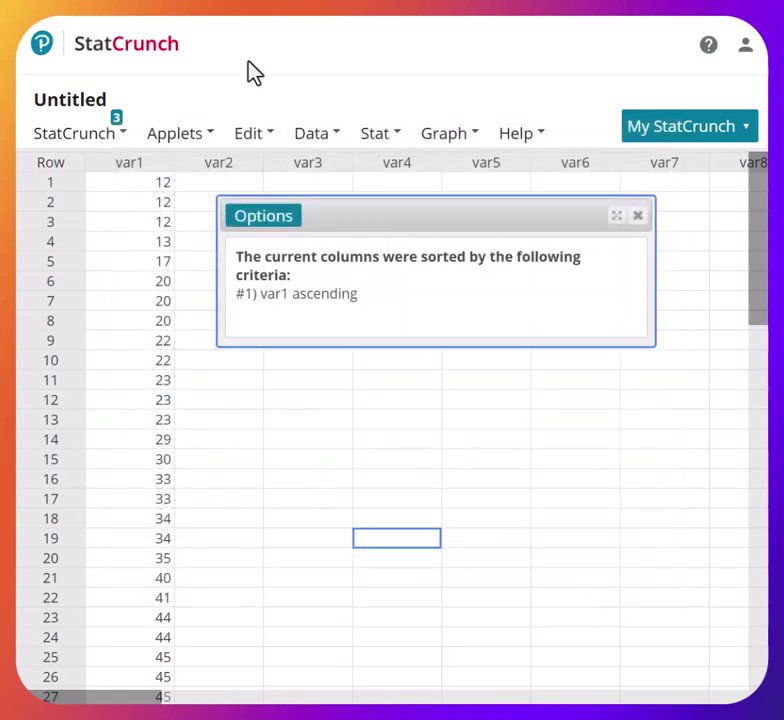
{"action": "left_click", "coordinate": [638, 220]}
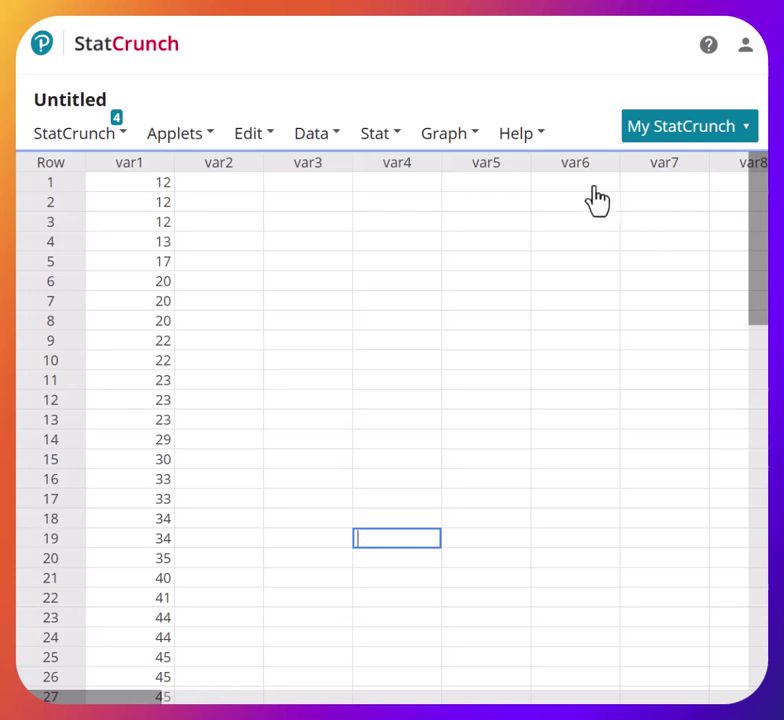
Step: Choose Stem and Leaf from the Graph menu and select var1 as the column
{"action": "left_click", "coordinate": [467, 140]}
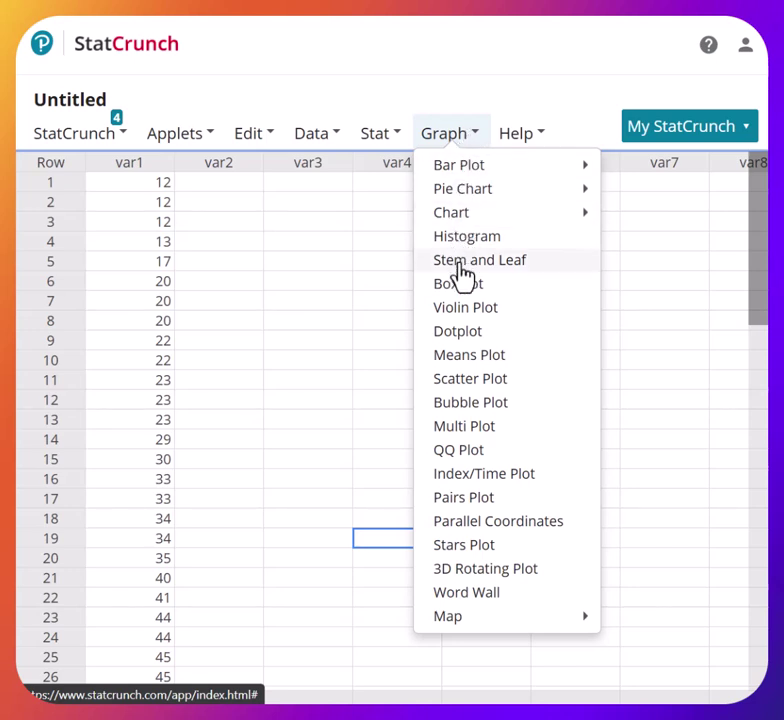
{"action": "left_click", "coordinate": [463, 262]}
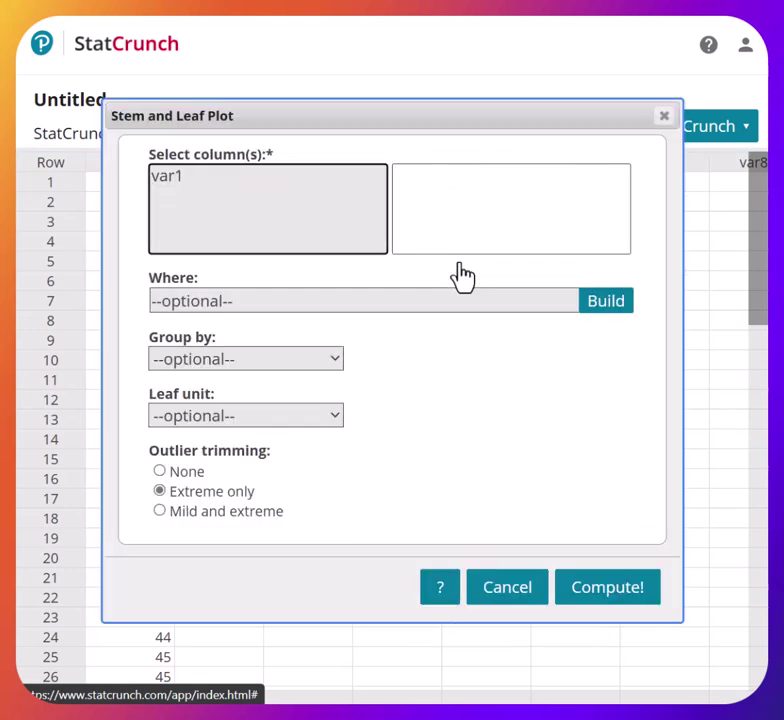
{"action": "left_click", "coordinate": [176, 188]}
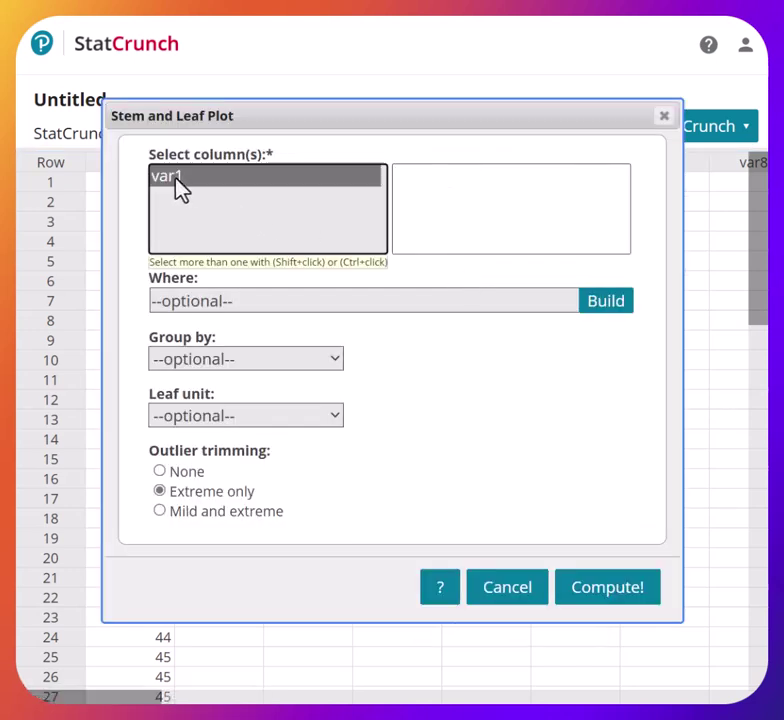
Step: Compute var1's stem-and-leaf plot with leaf unit 1, then close its results
{"action": "left_click", "coordinate": [619, 598]}
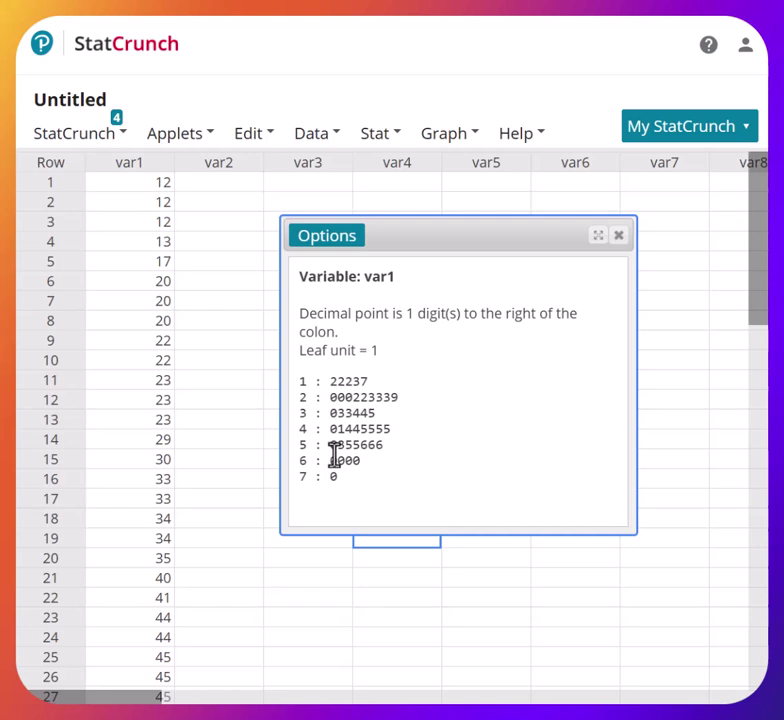
{"action": "left_click", "coordinate": [620, 240]}
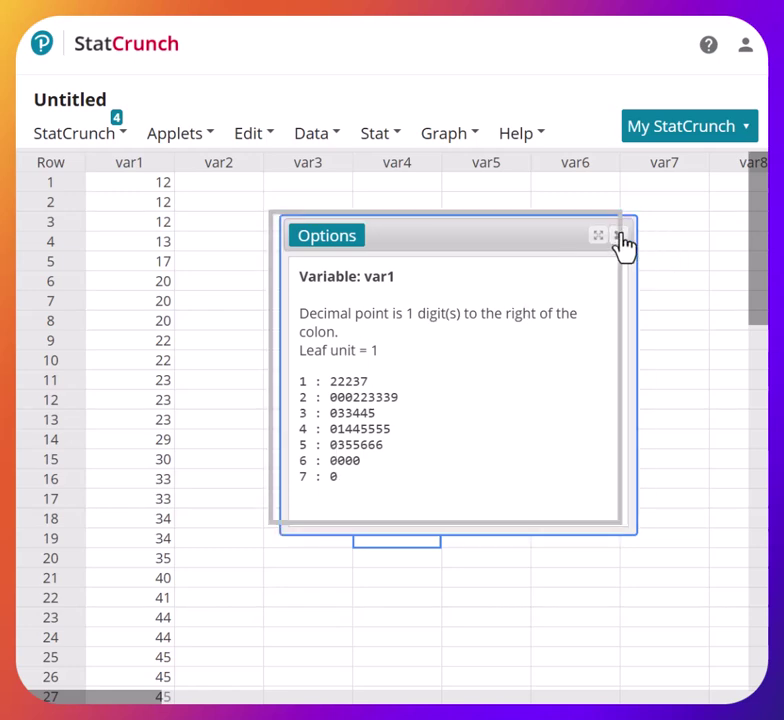